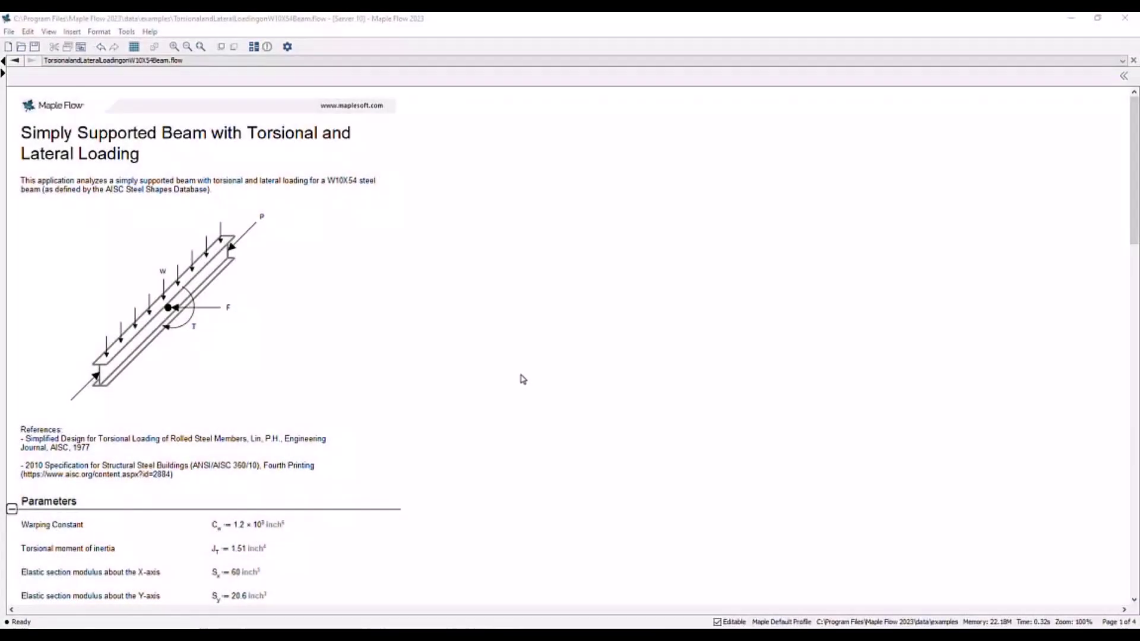
scroll(529, 510, down, 5)
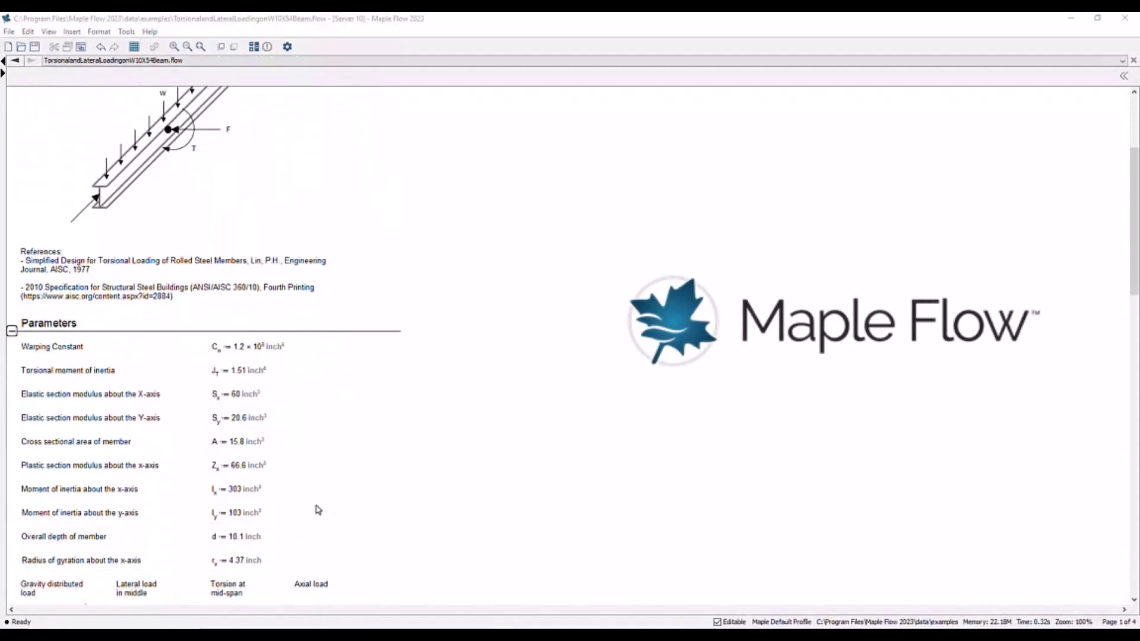
scroll(420, 493, down, 3)
scroll(421, 493, down, 2)
scroll(420, 493, down, 3)
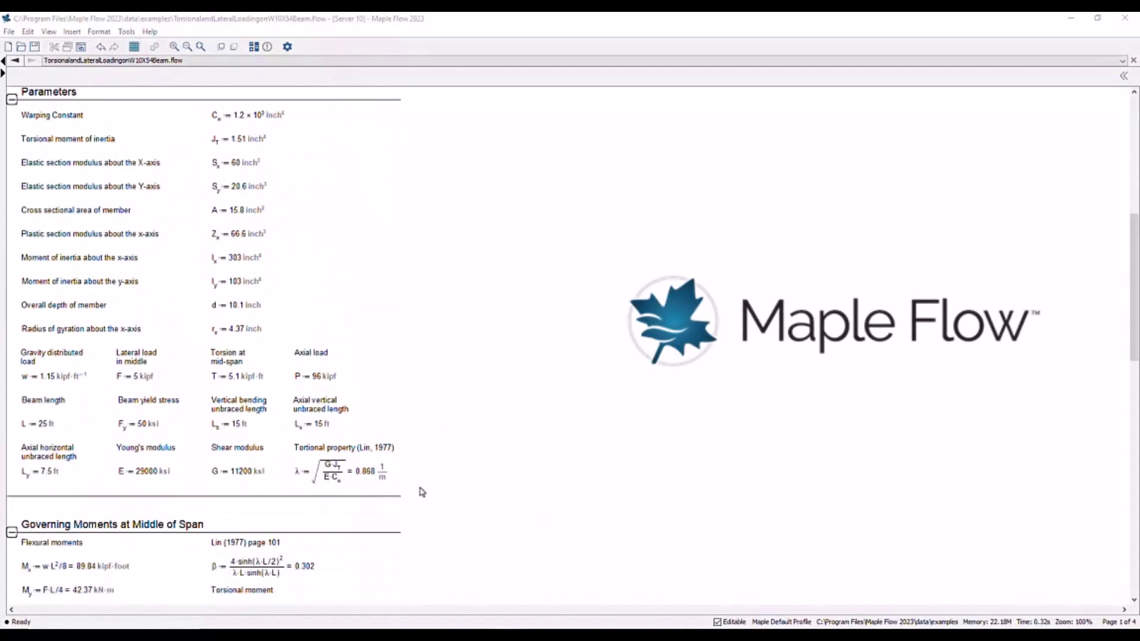
scroll(421, 493, down, 2)
scroll(420, 493, down, 2)
scroll(421, 492, down, 2)
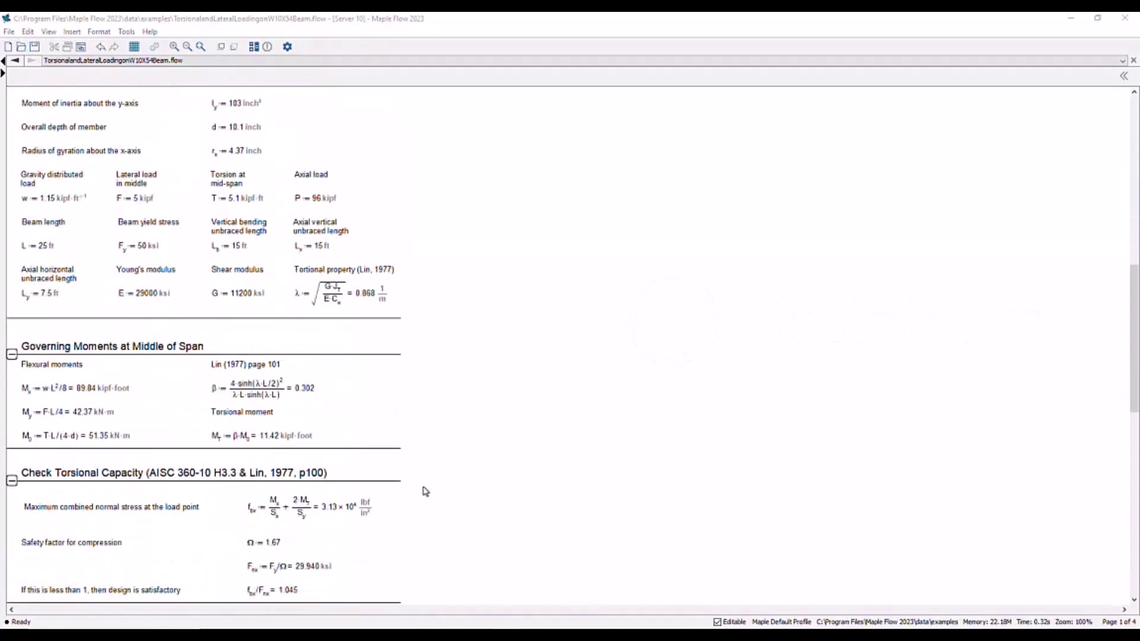
scroll(431, 490, down, 2)
scroll(437, 488, down, 2)
scroll(437, 489, down, 3)
scroll(437, 489, down, 3)
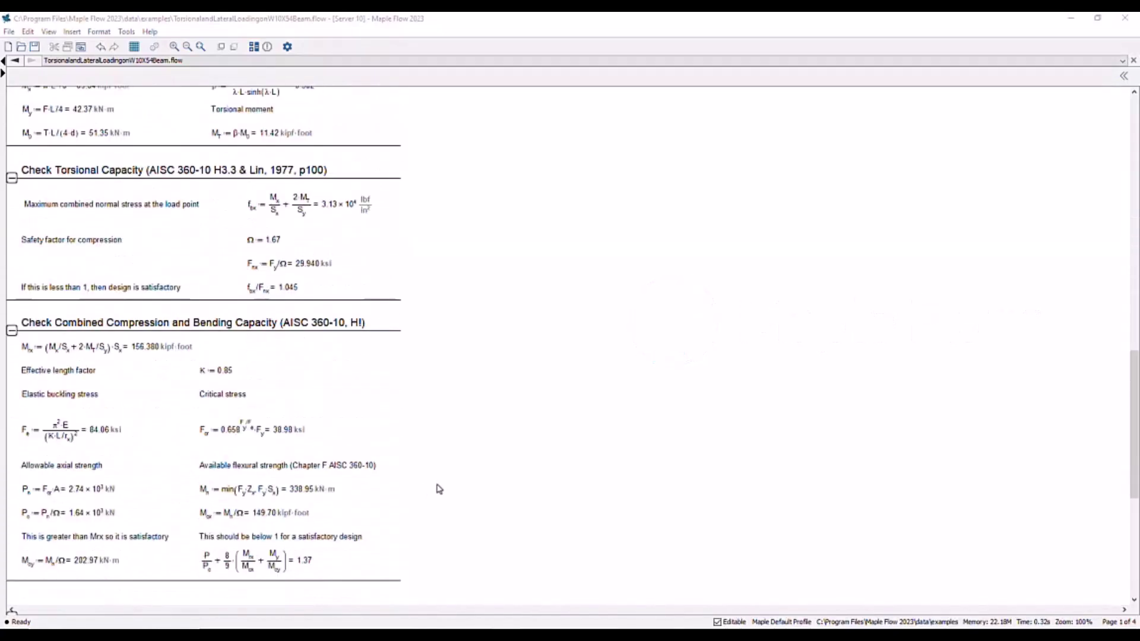
scroll(437, 489, down, 1)
scroll(437, 489, down, 4)
scroll(437, 488, down, 4)
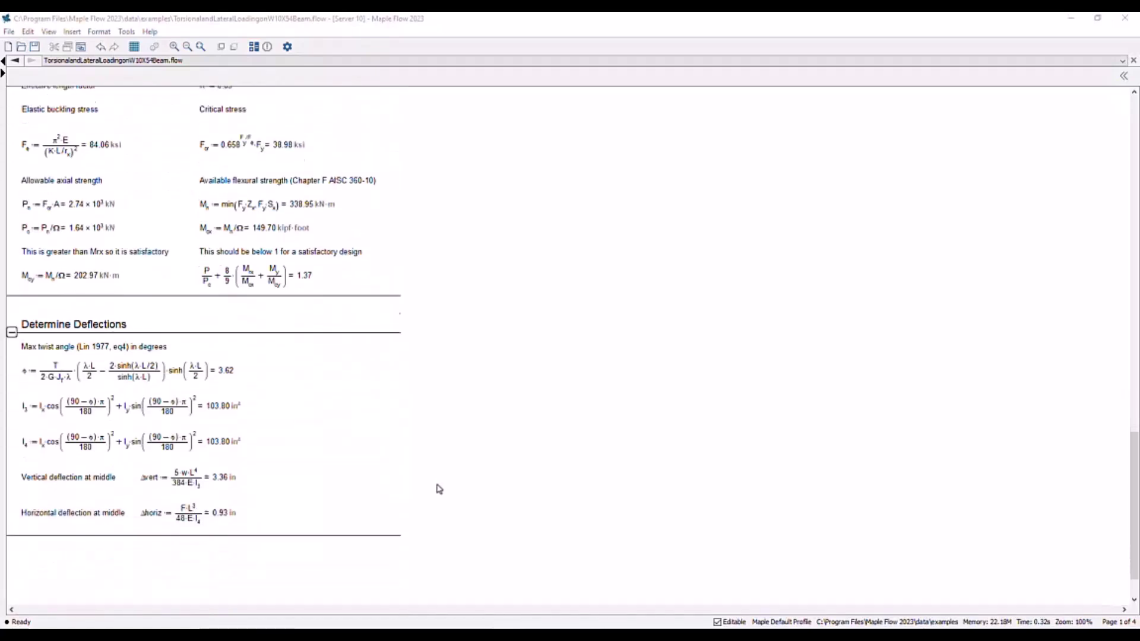
scroll(437, 488, down, 1)
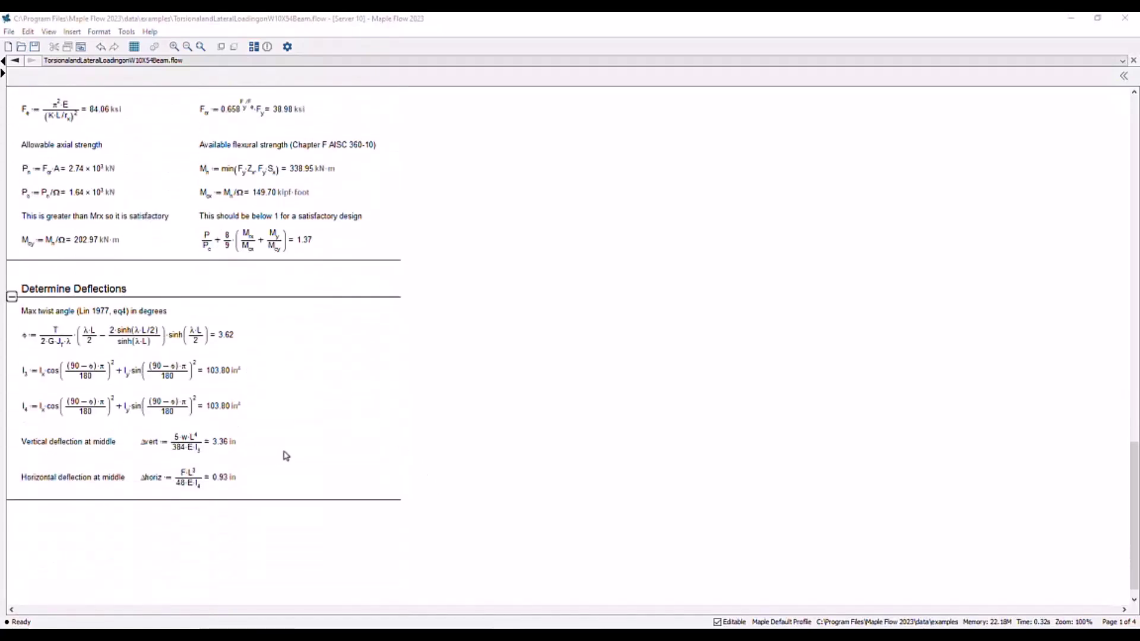
scroll(285, 456, down, 1)
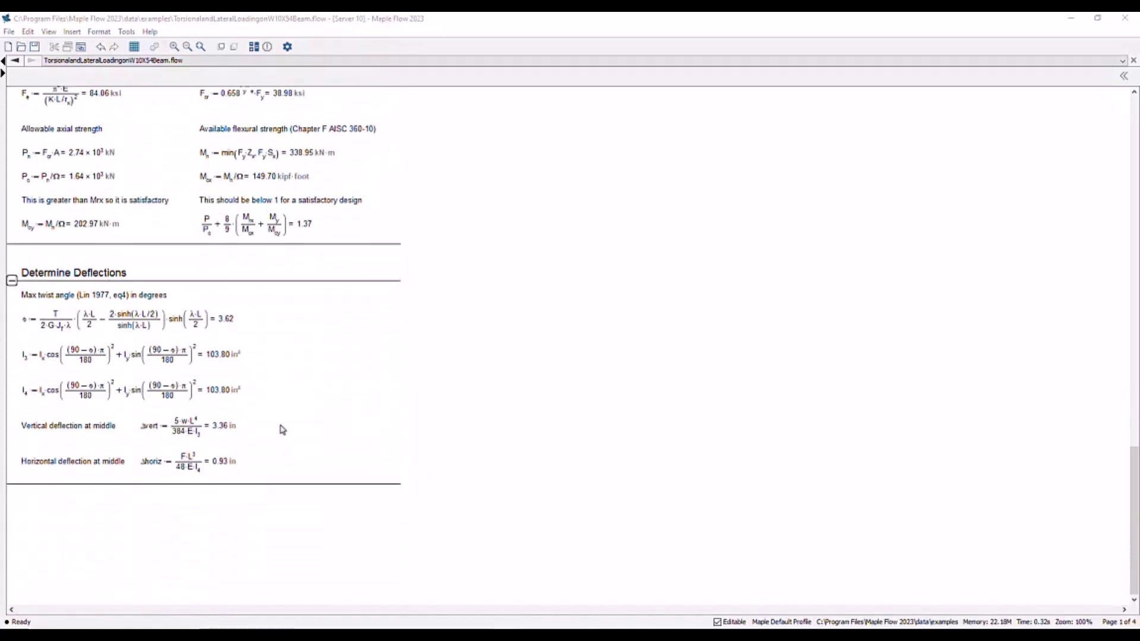
scroll(470, 440, up, 2)
scroll(341, 400, up, 8)
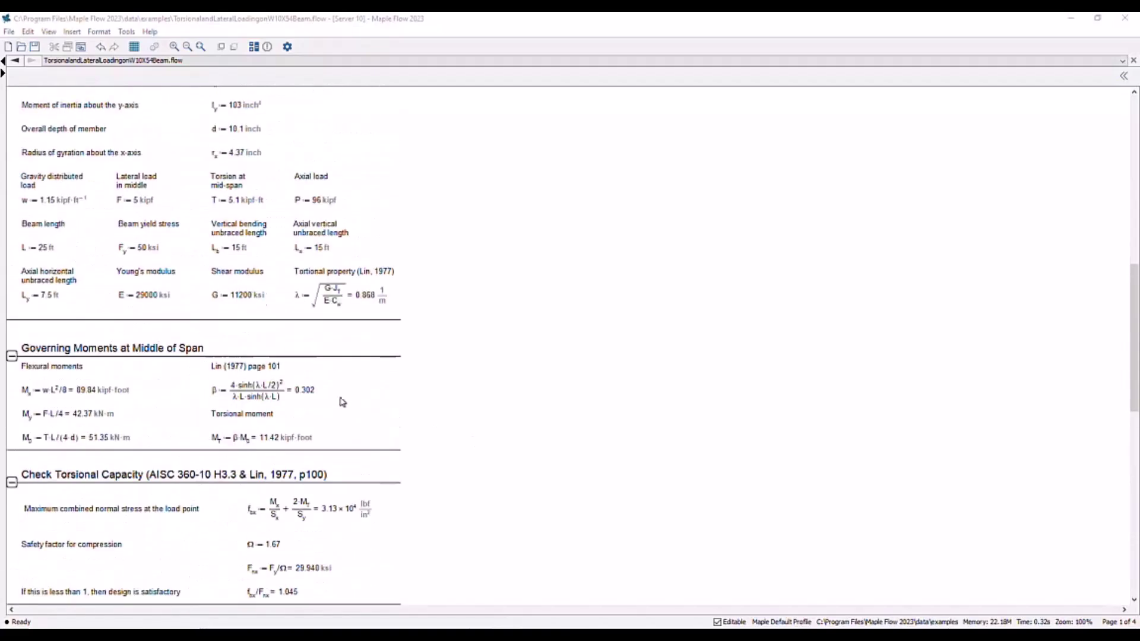
scroll(305, 383, up, 3)
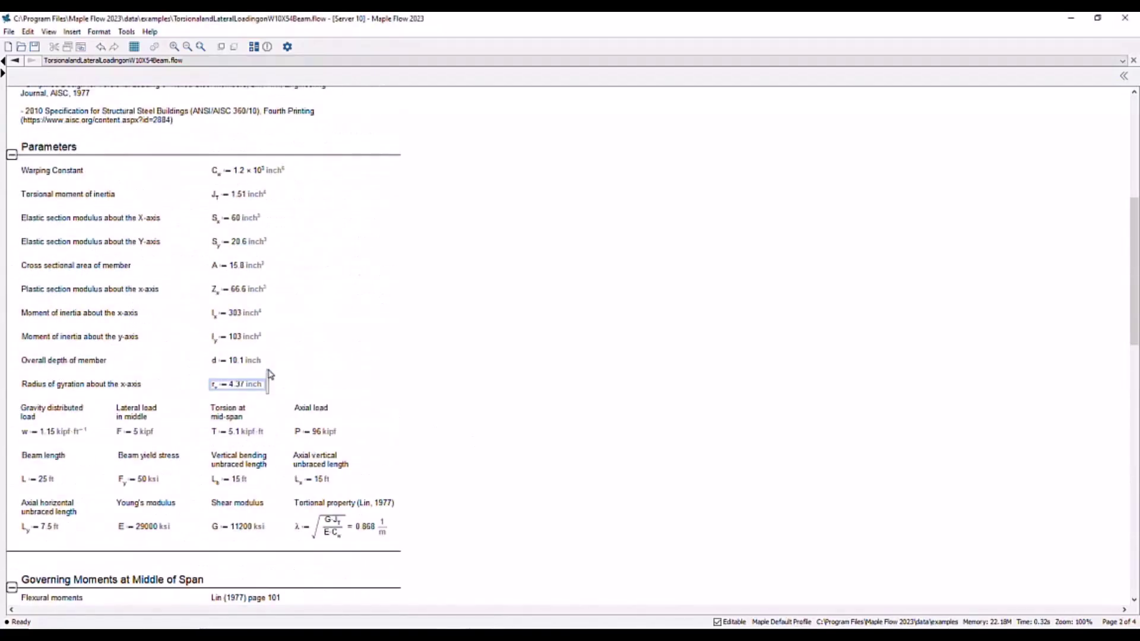
Delete the section properties, loads w, F, T, P, and the L, Fy, Lb, Lx, Ly, E, G definitions
drag(269, 374, 248, 172)
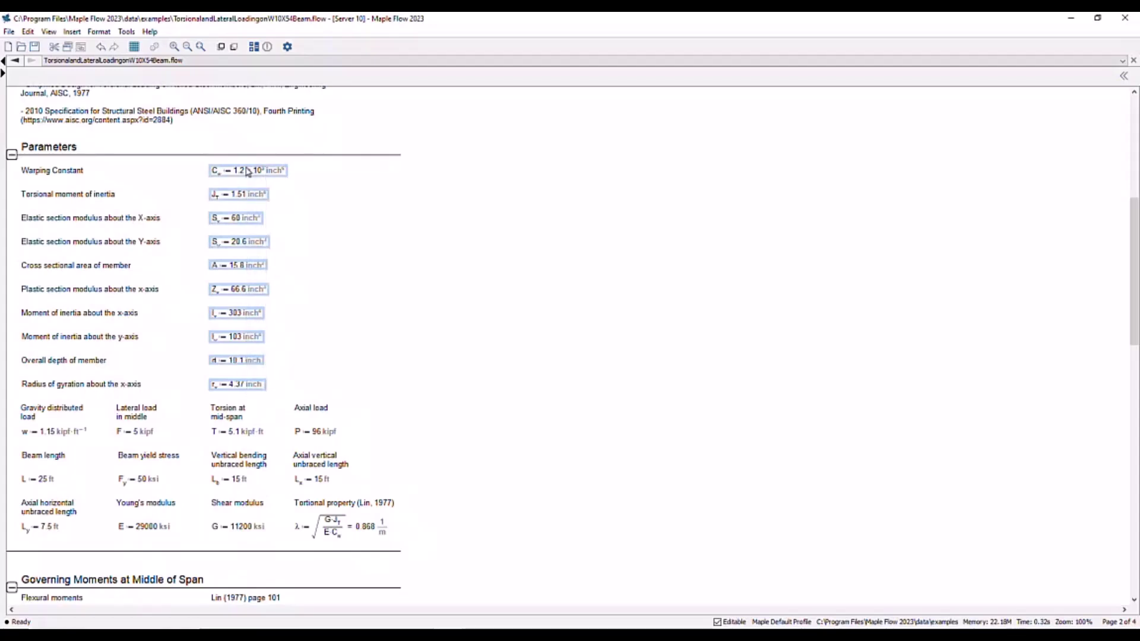
key(Delete)
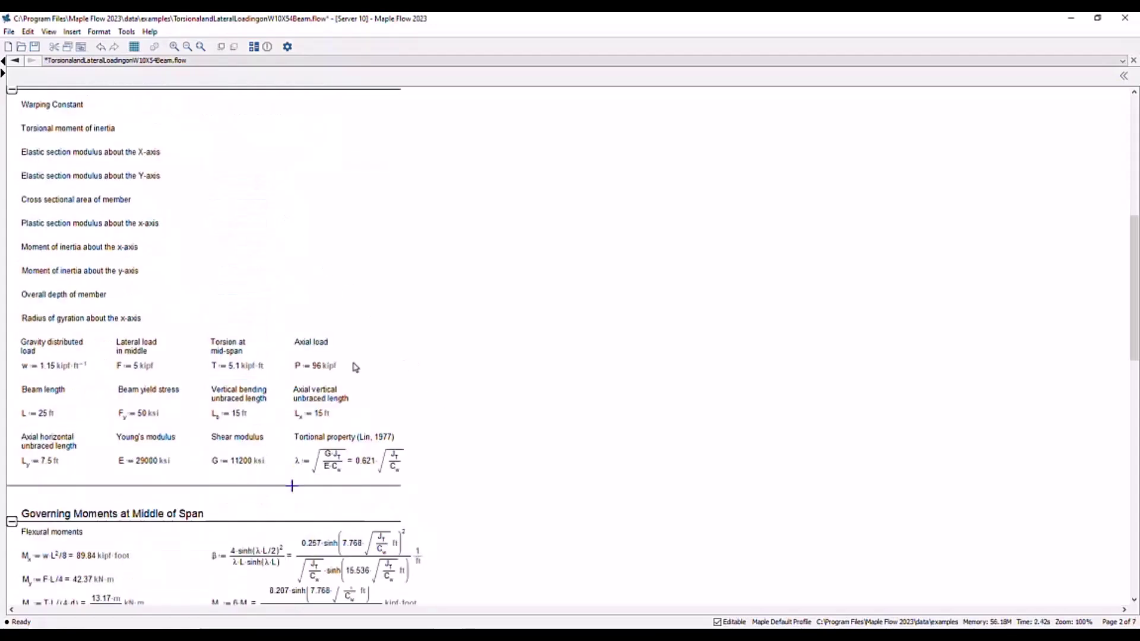
drag(353, 366, 62, 366)
key(Delete)
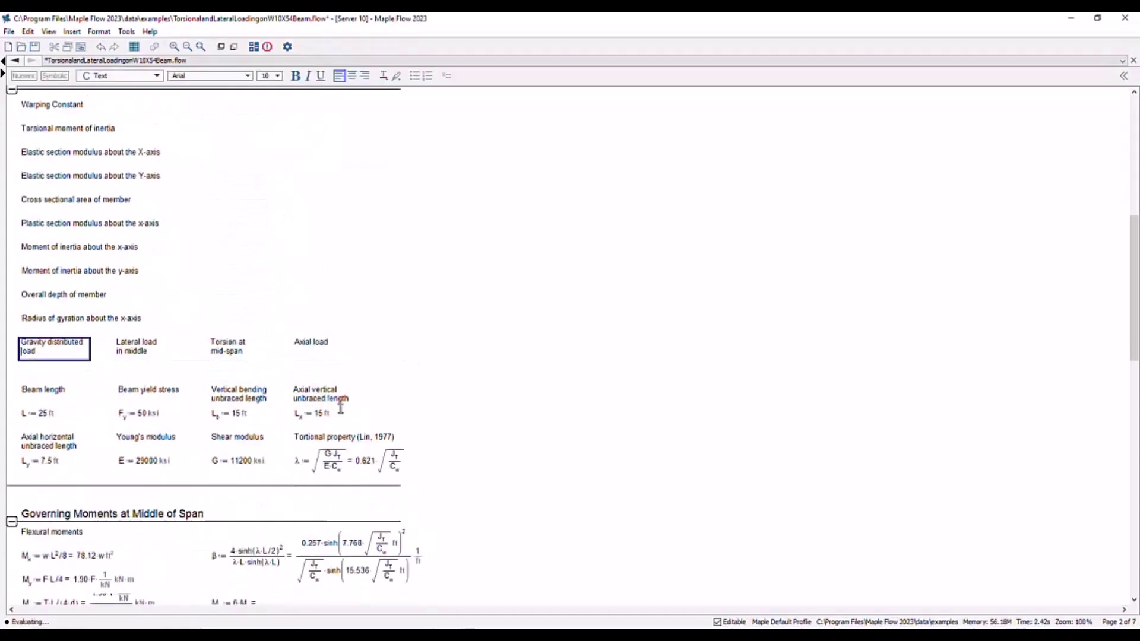
click(362, 420)
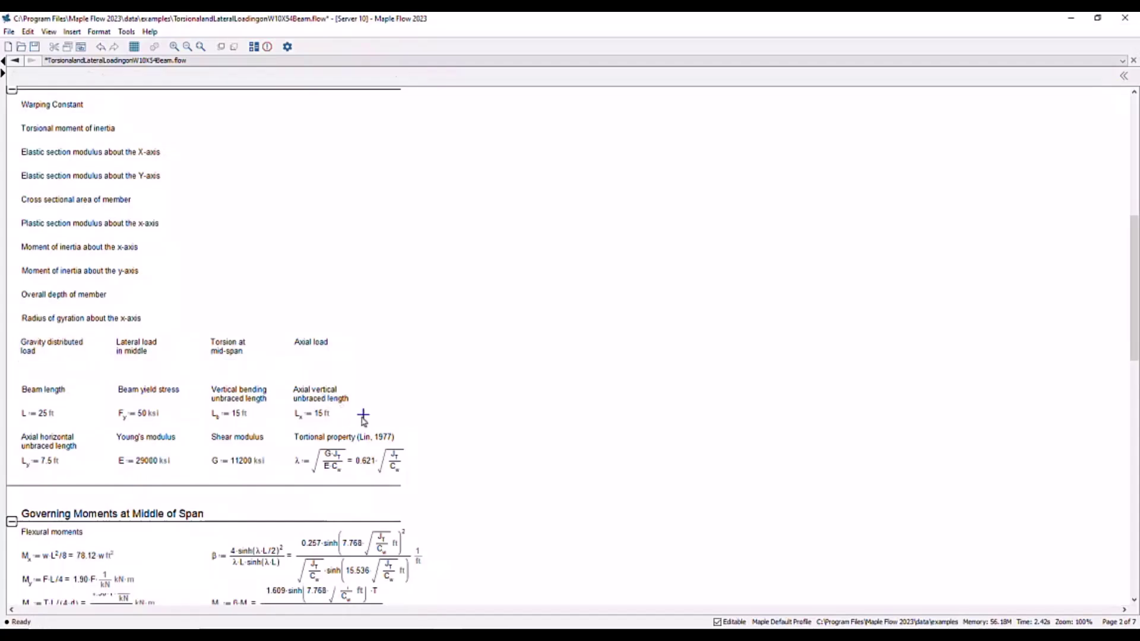
drag(363, 418, 19, 412)
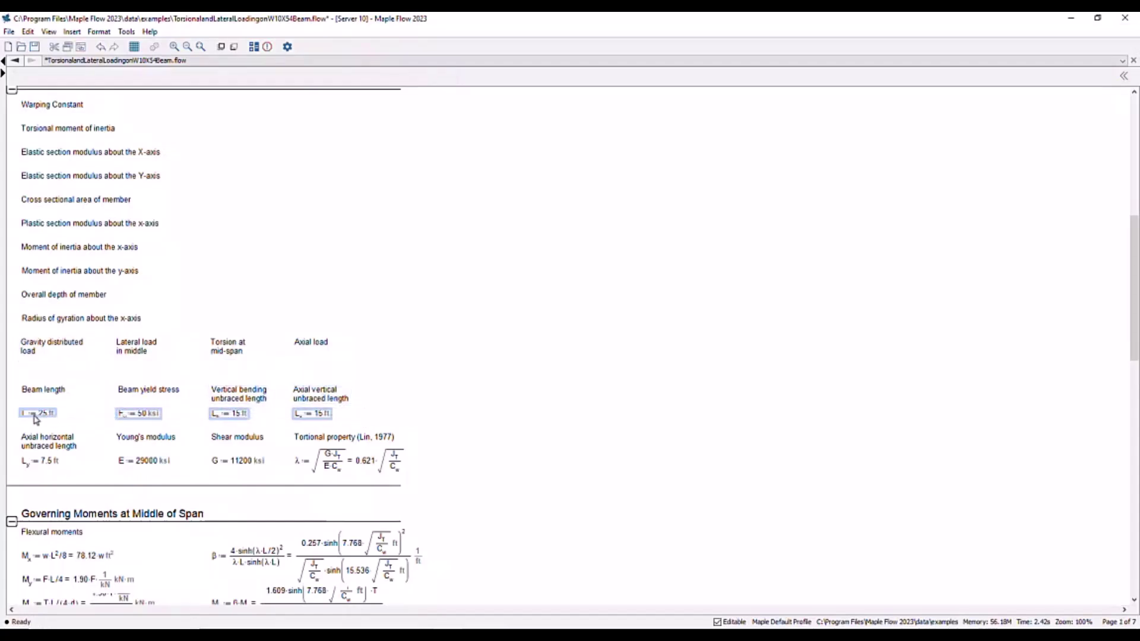
key(Delete)
drag(279, 469, 43, 461)
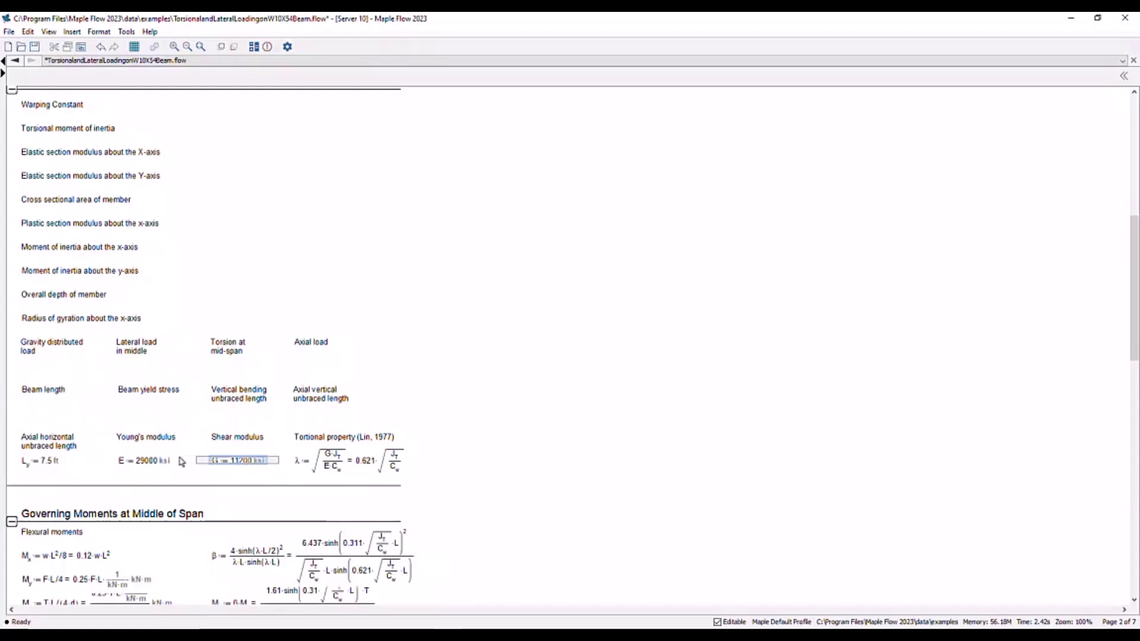
key(Delete)
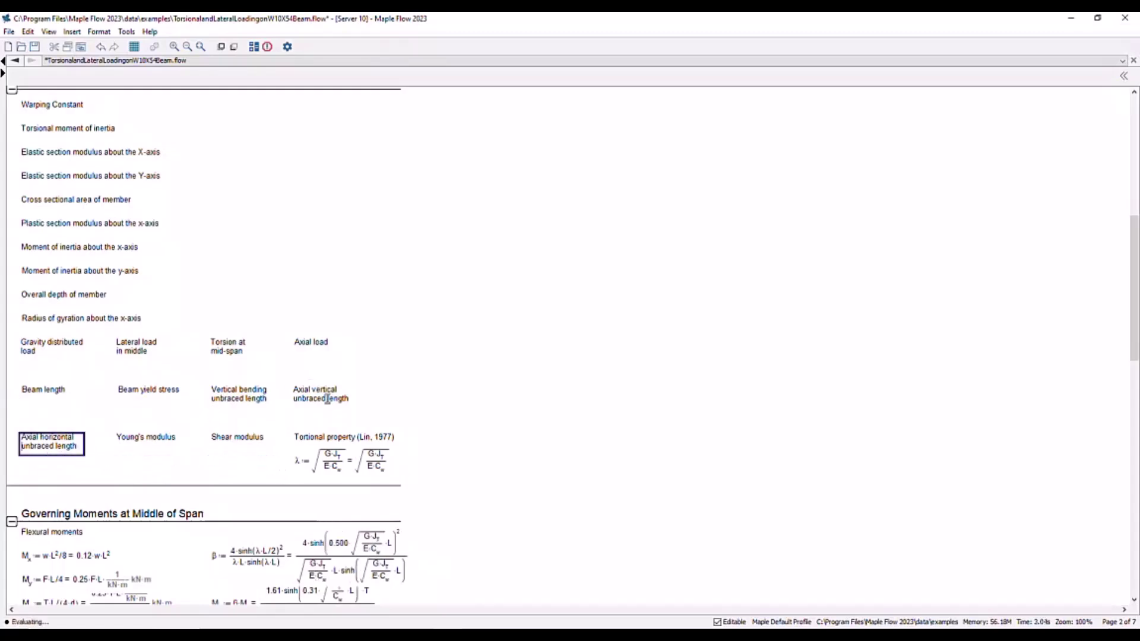
scroll(419, 461, down, 3)
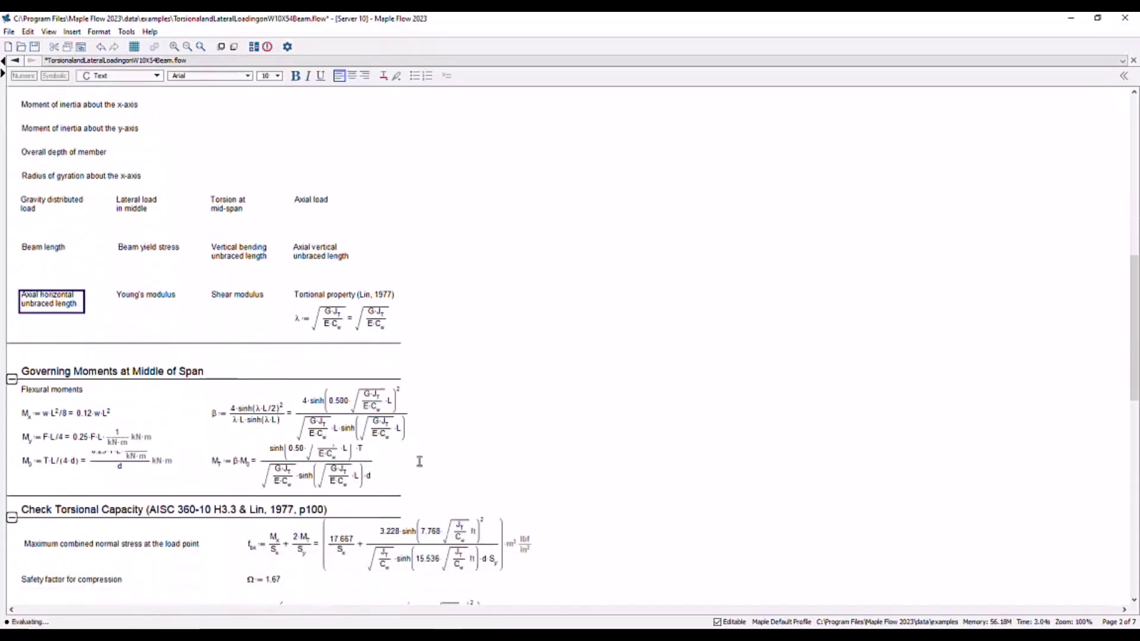
scroll(419, 461, down, 1)
scroll(438, 410, down, 1)
scroll(439, 411, down, 2)
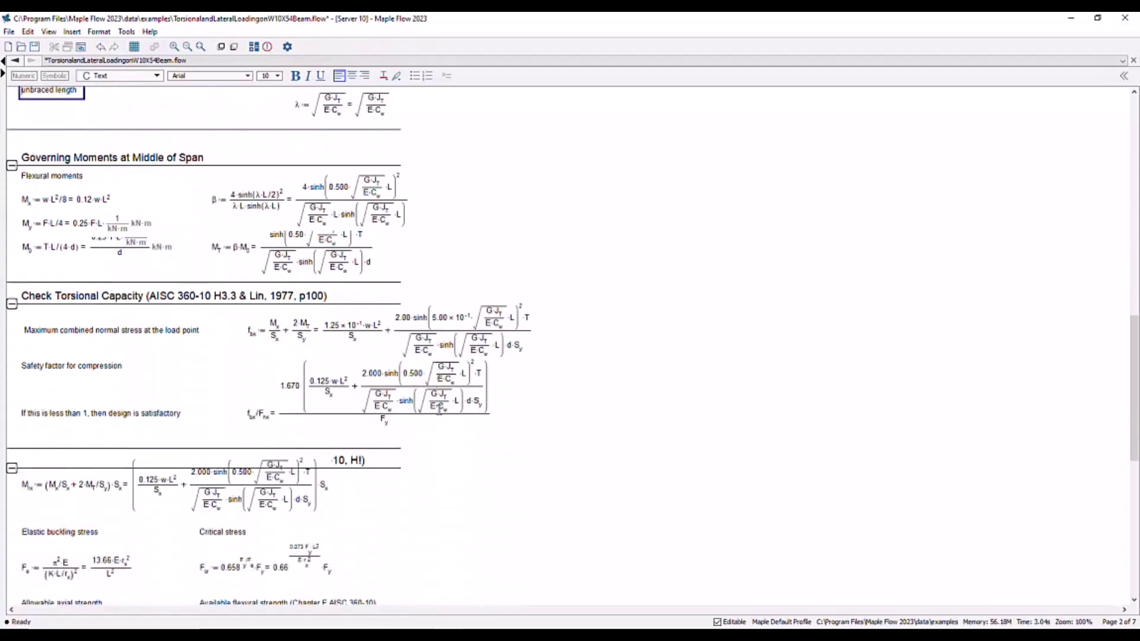
scroll(438, 408, down, 2)
scroll(439, 410, down, 2)
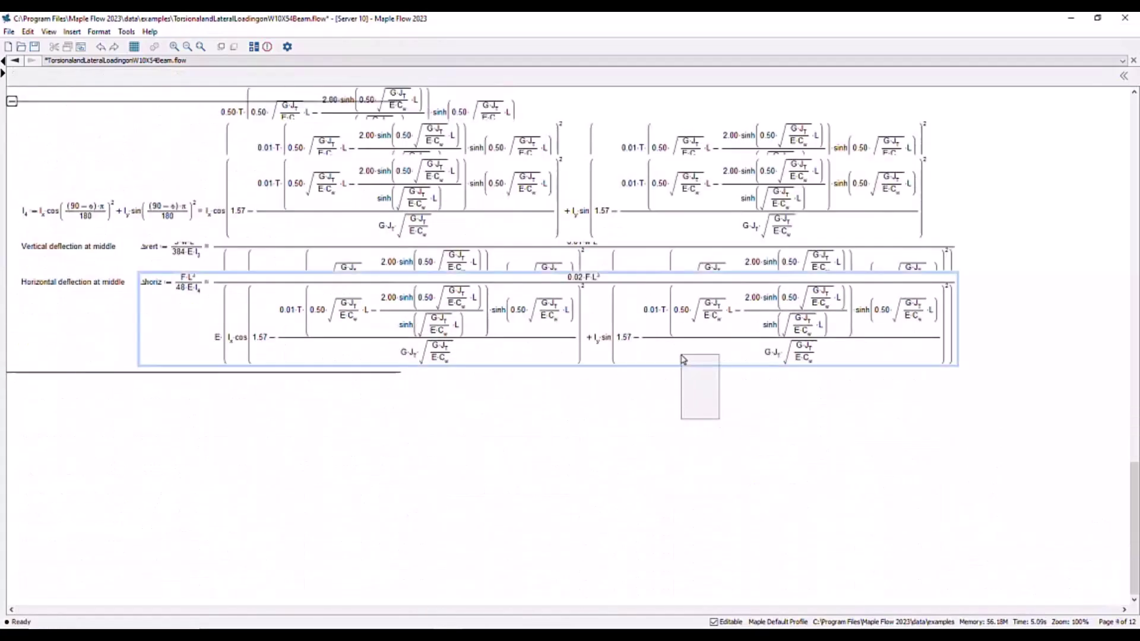
drag(663, 365, 680, 481)
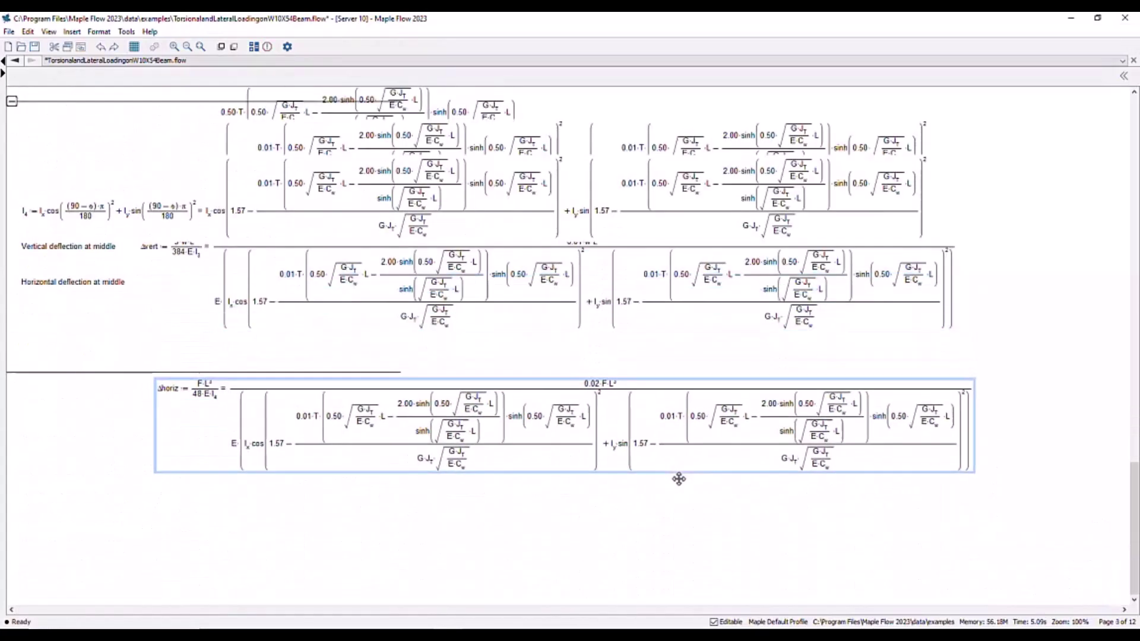
click(153, 390)
double_click(169, 389)
key(ctrl+c)
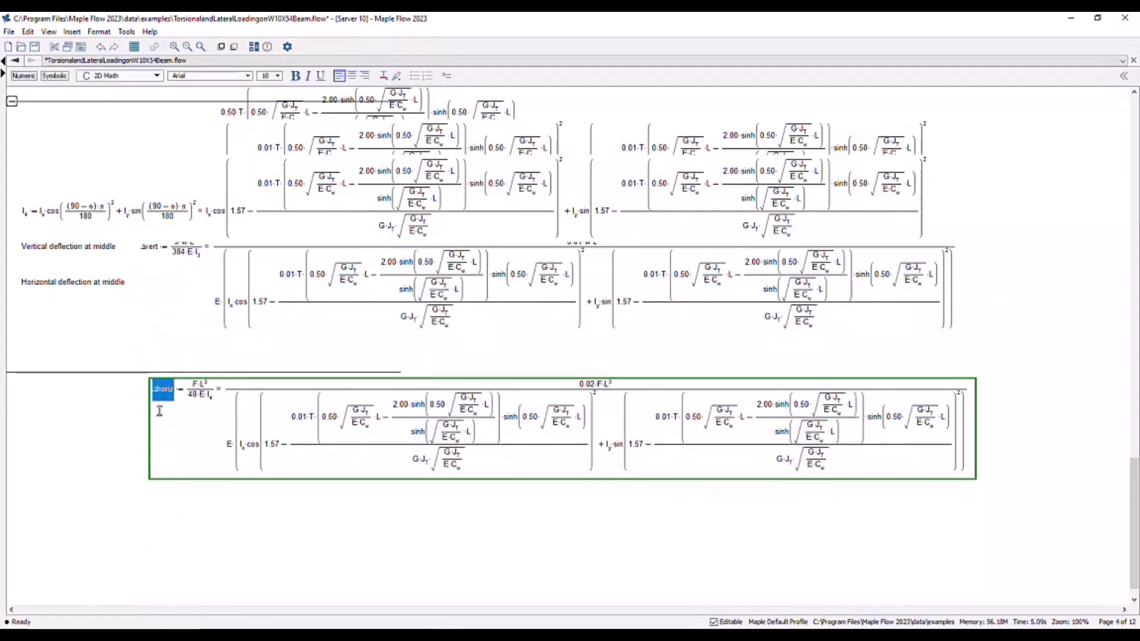
Enter args := op(indets(Δhoriz, name)) below the horizontal deflection formula
click(168, 519)
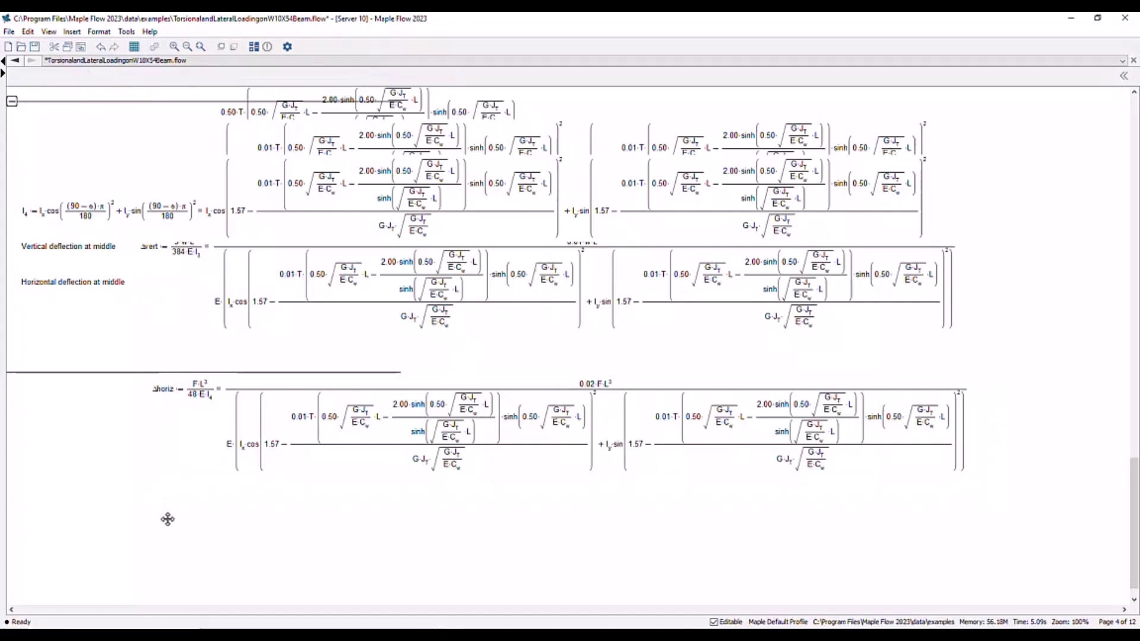
text(args)
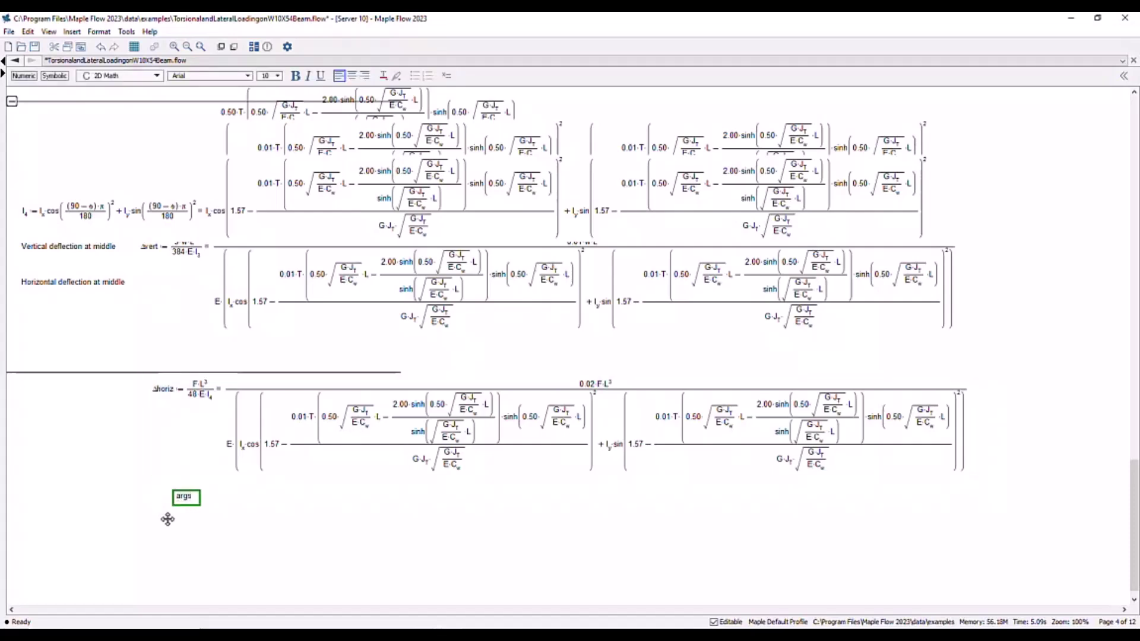
text(indet)
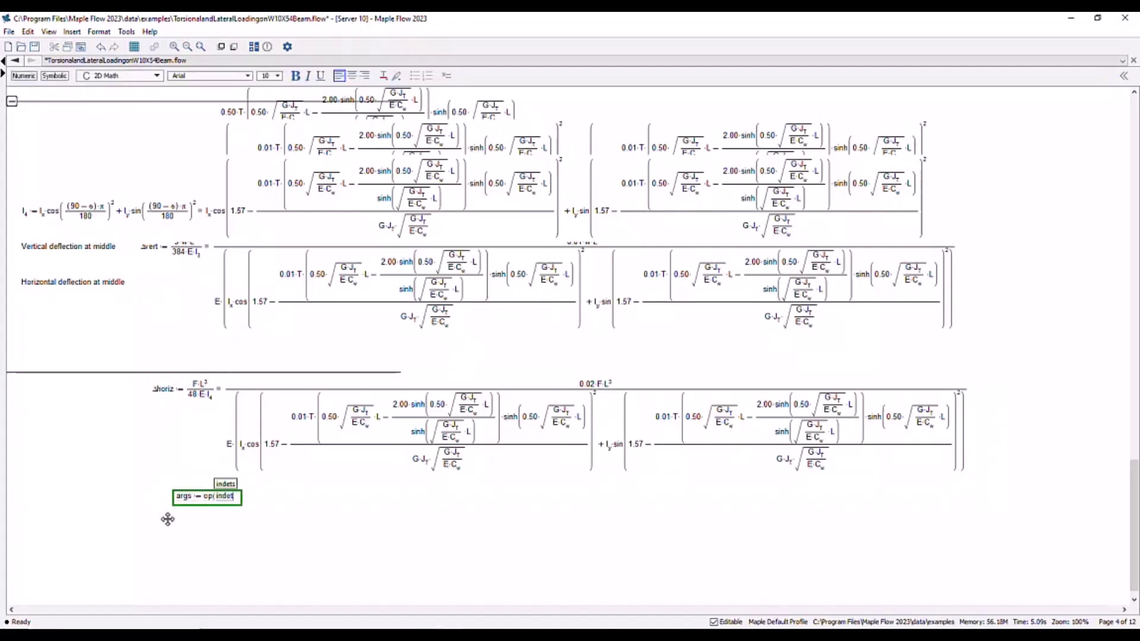
text(s()
key(ctrl+v)
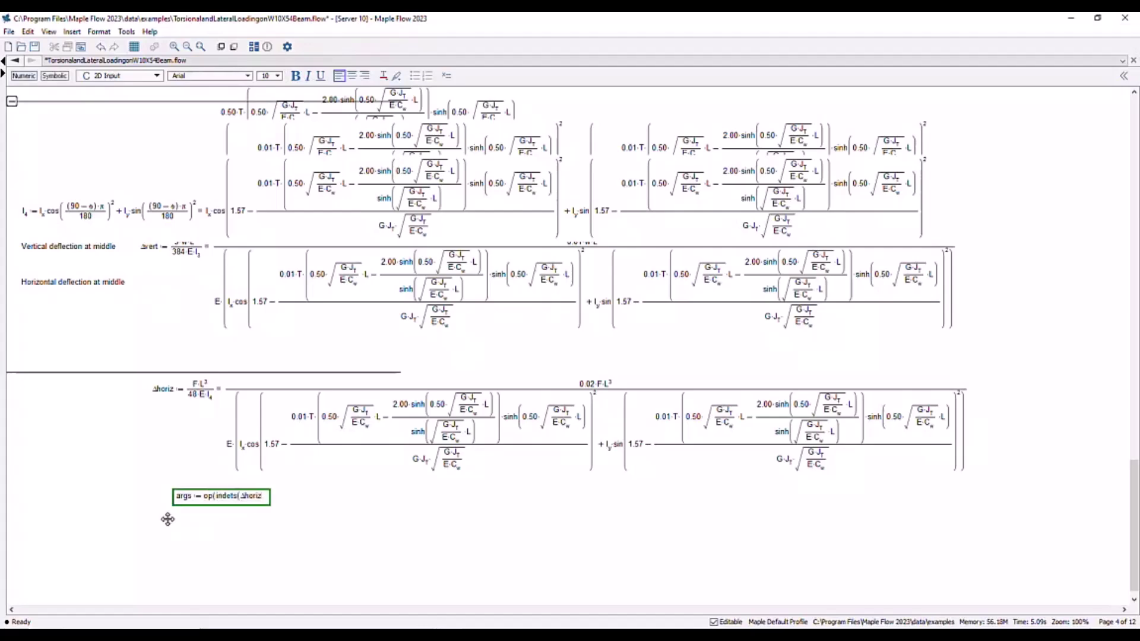
text(, name)) )
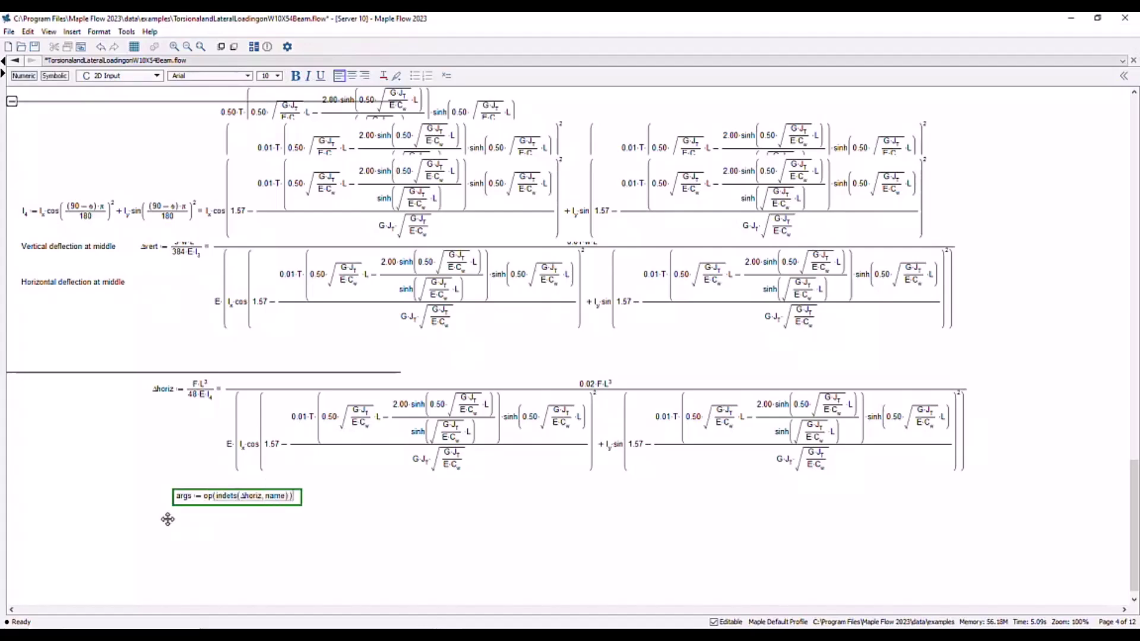
text(= Cw, E, F, G, Ix, Iy, JT, L, T)
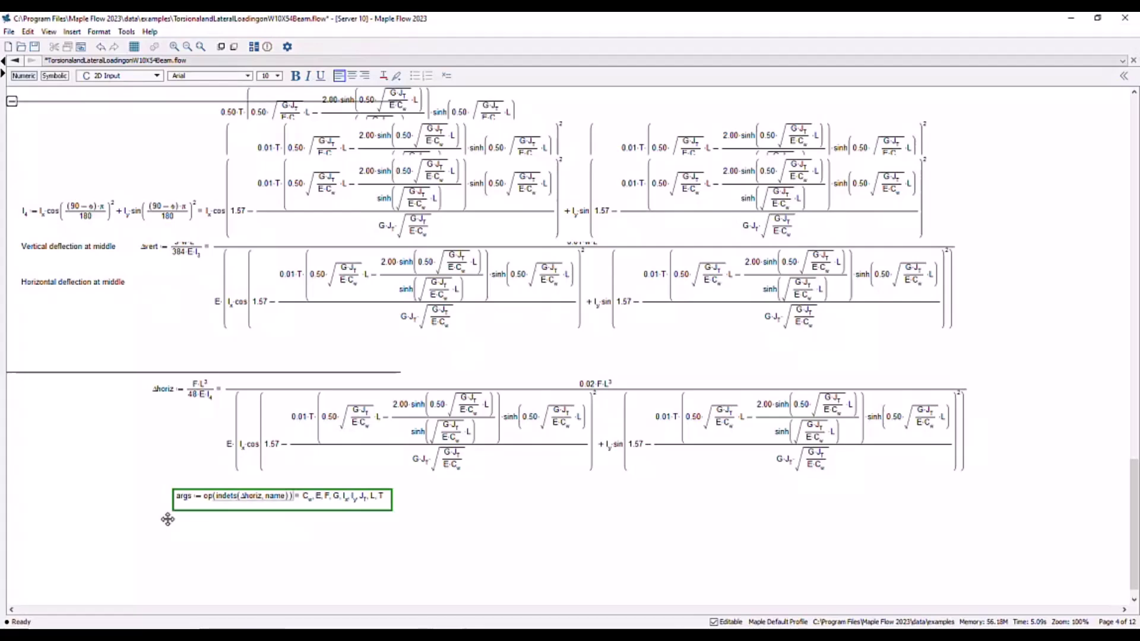
Define HDfunc := MakeFunction(Δhoriz, args) below the args line
click(178, 545)
text(Hfunc)
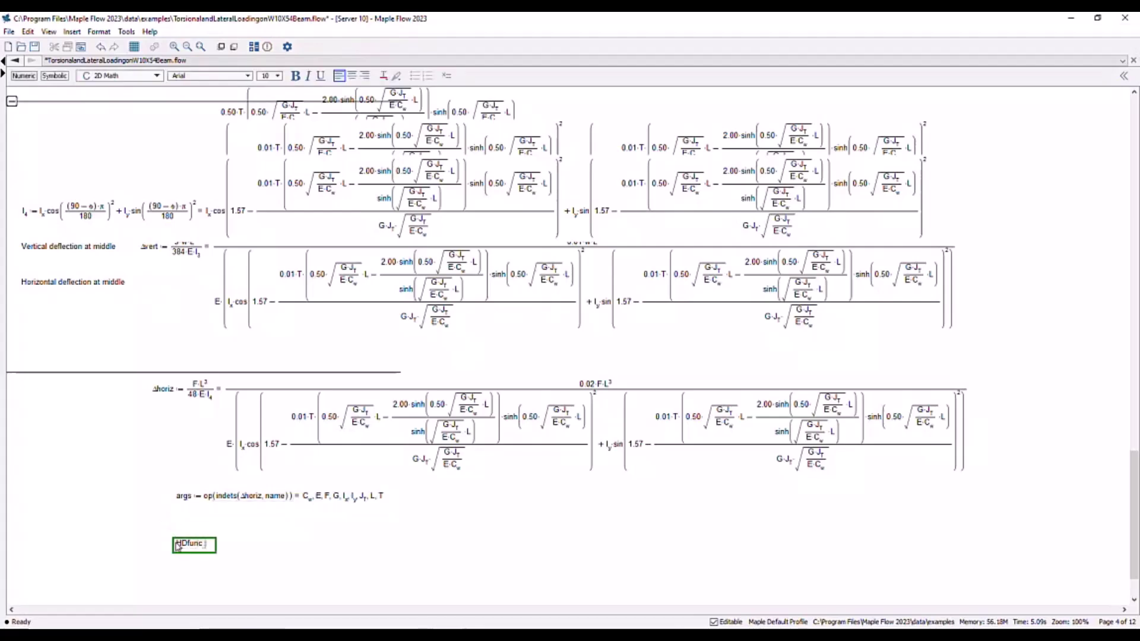
text(:=Make)
text(tion()
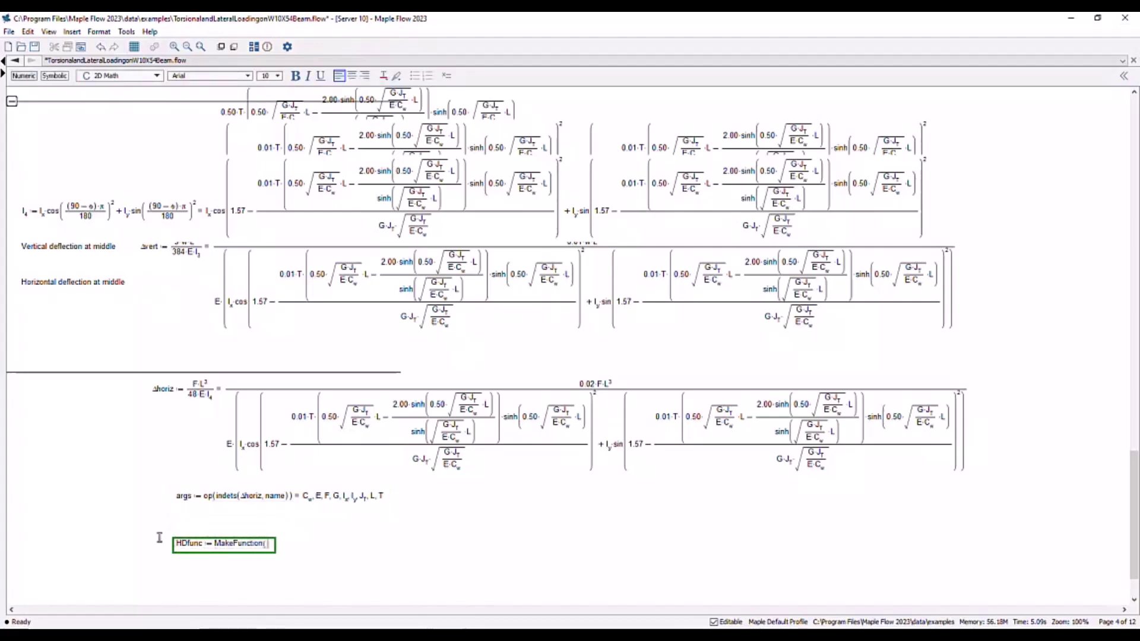
text(Δhoriz, args)
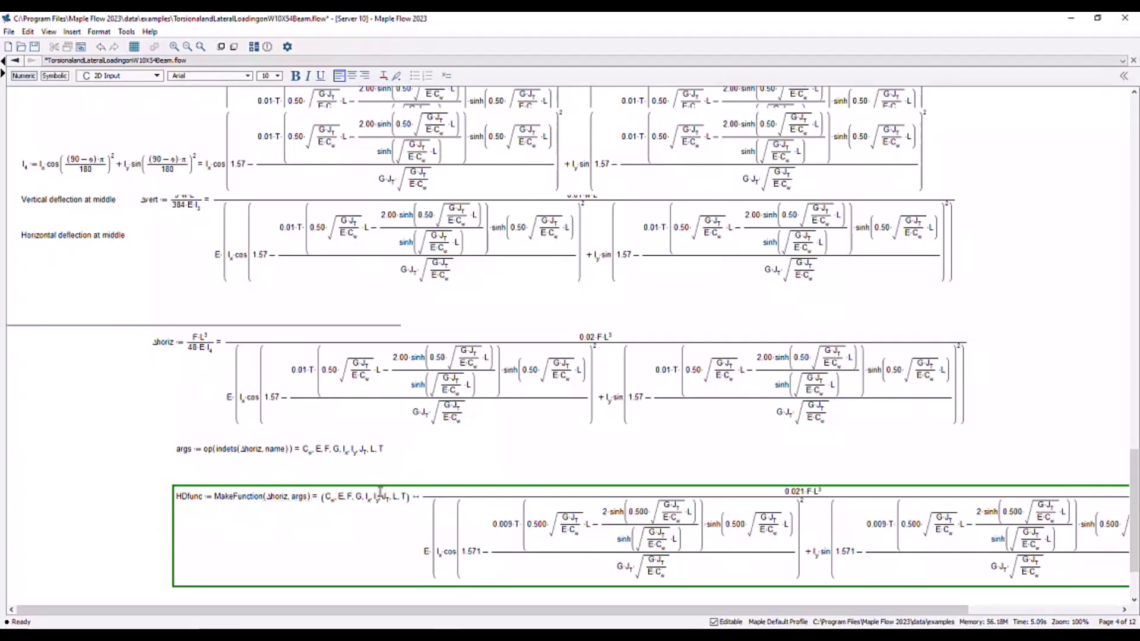
scroll(852, 551, down, 3)
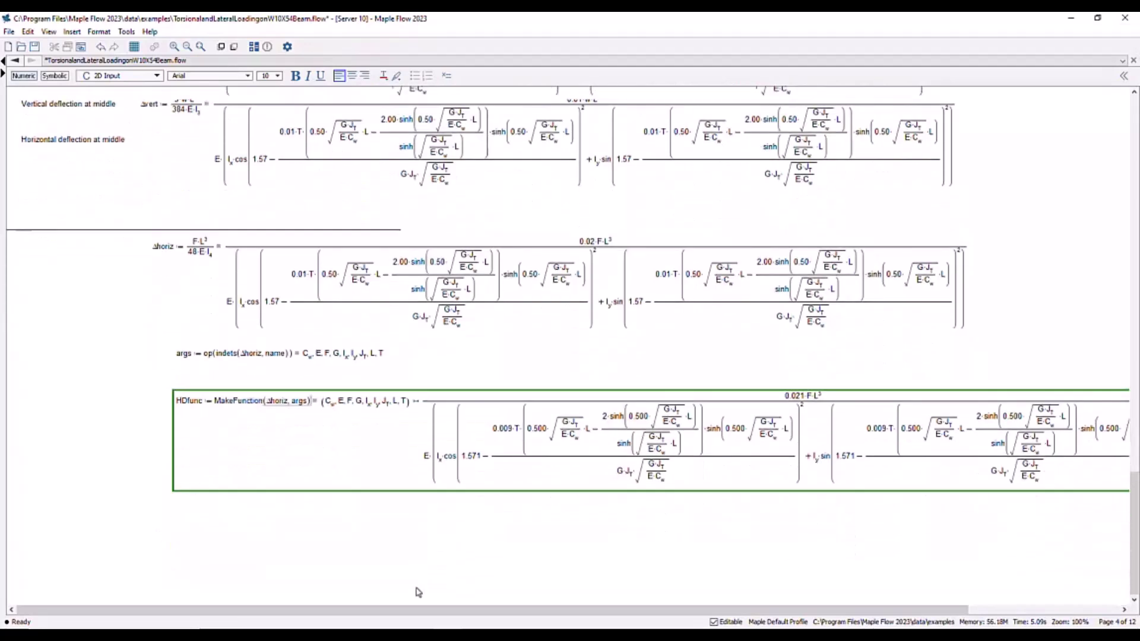
Generate optimized Python code for HDfunc as a string, then switch the target to CSharp
click(188, 531)
text(CodeGener)
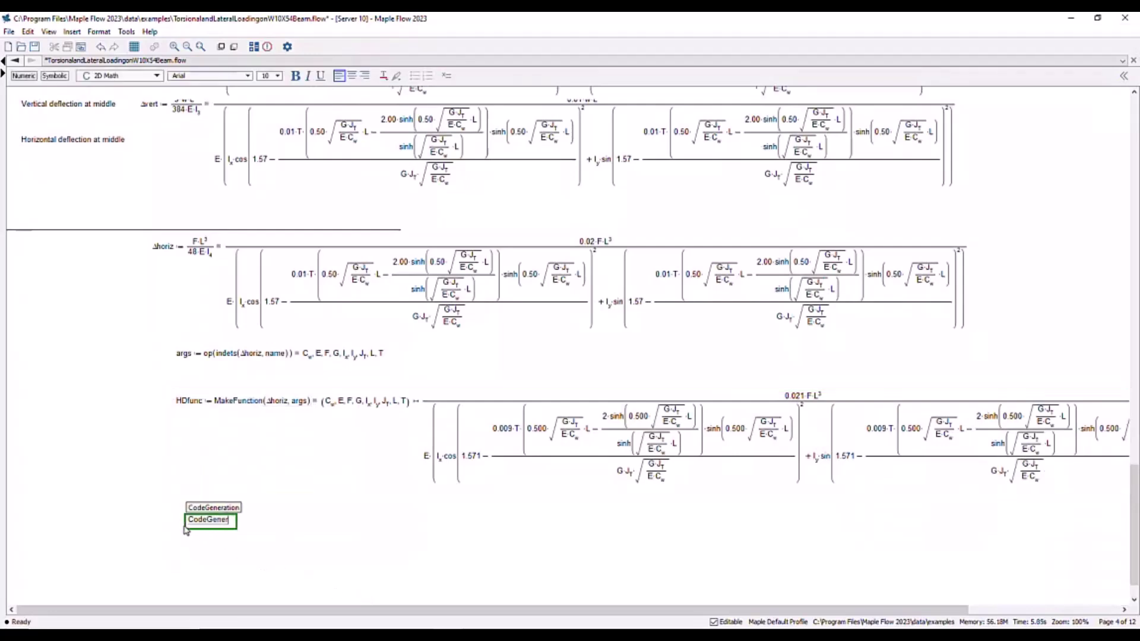
key(Return)
text([Python]()
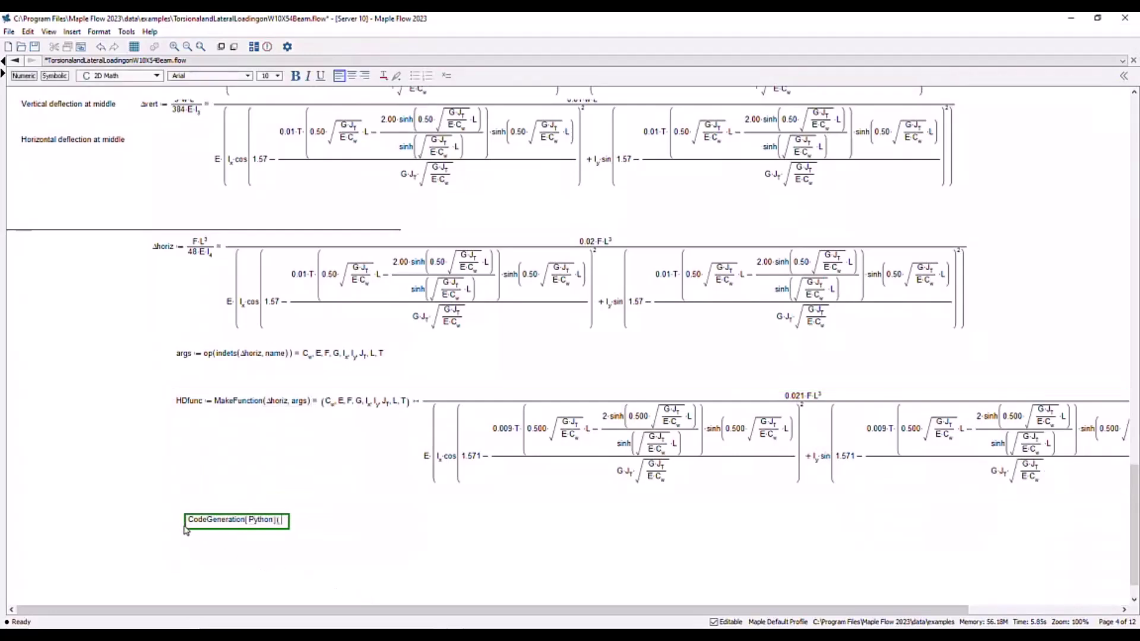
text(HDfunc, optimize)
text( =)
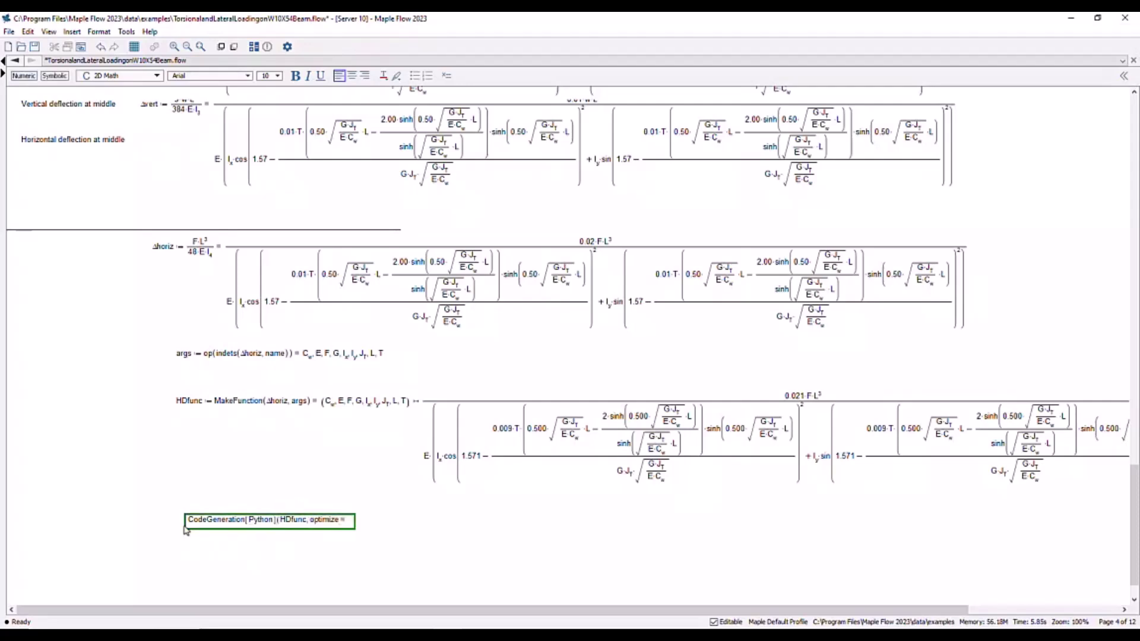
text(true,)
text()=)
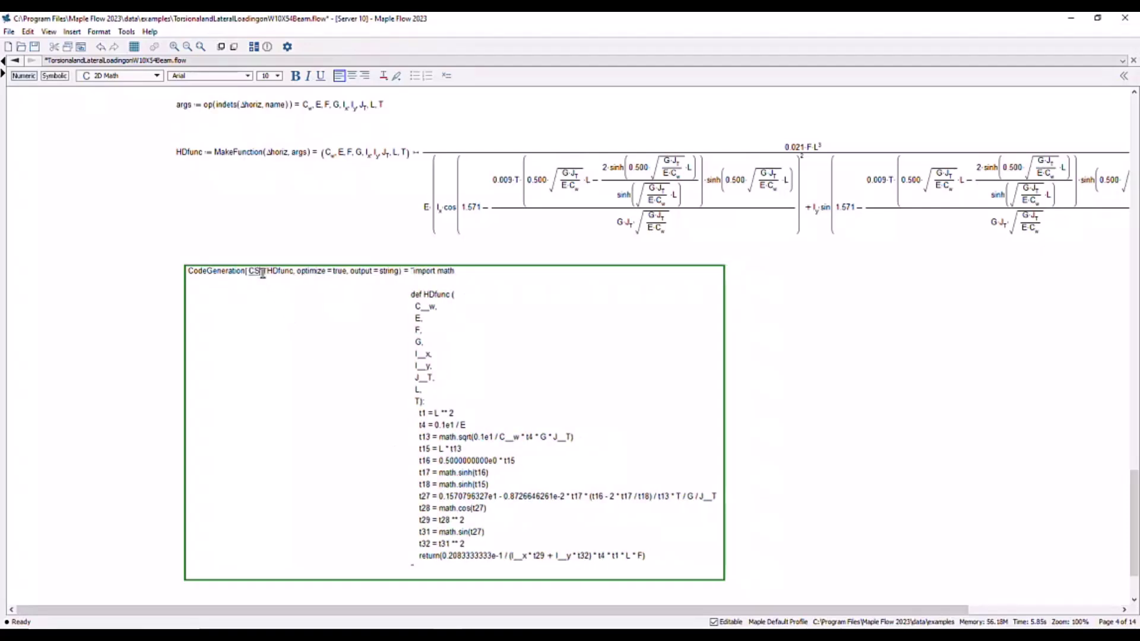
text(CSharp]()
key(Return)
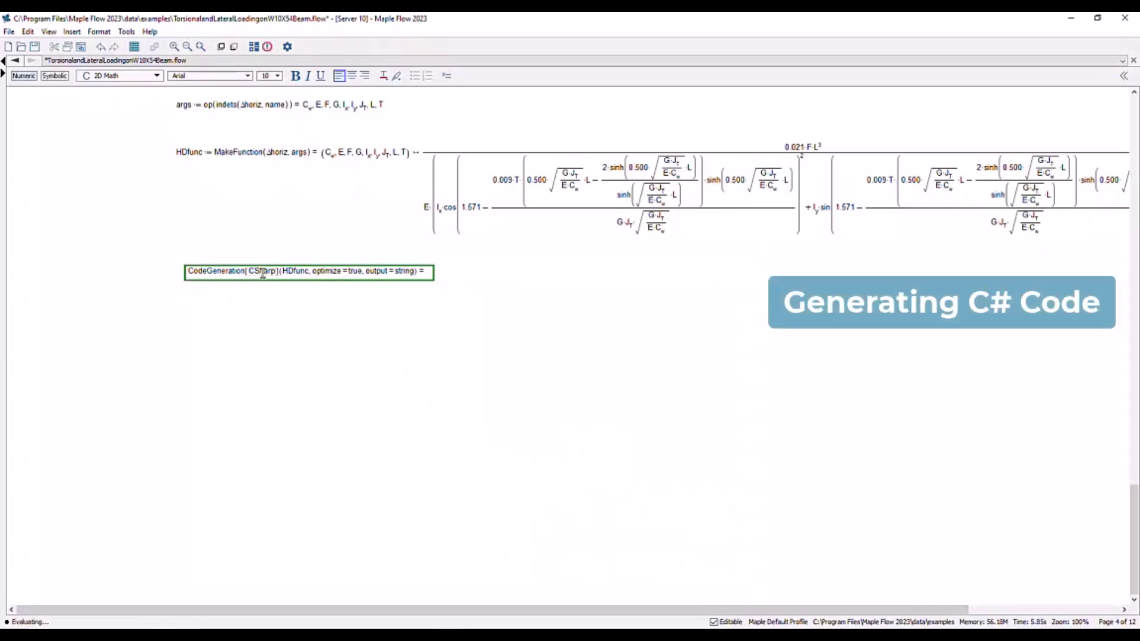